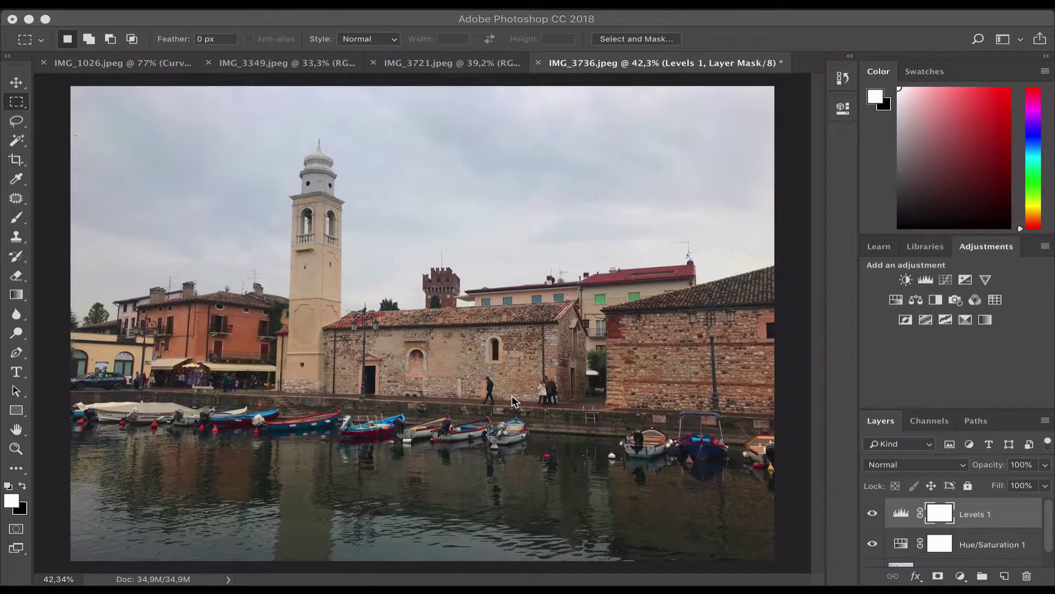
- Zoom in on the quay, then draw and clear a trial rectangle around the walking man
click(553, 396)
scroll(552, 396, up, 5)
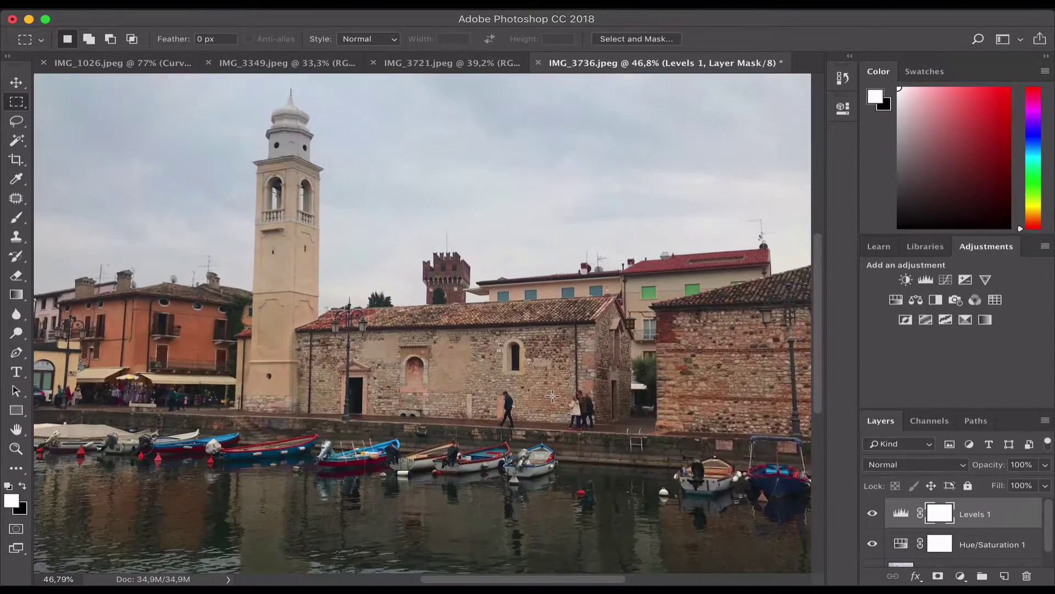
scroll(552, 395, right, 2)
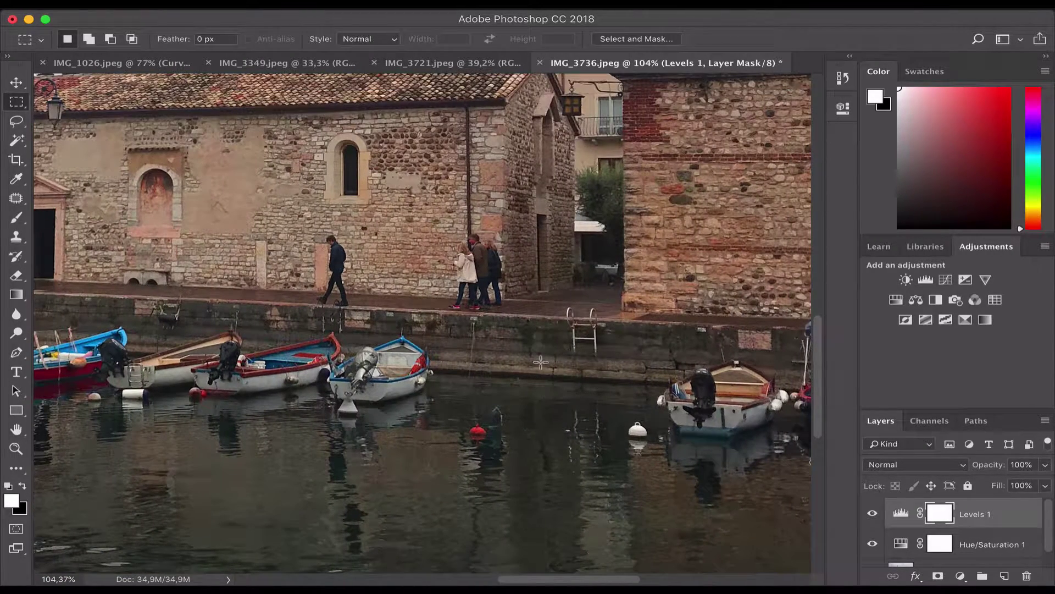
scroll(445, 271, up, 3)
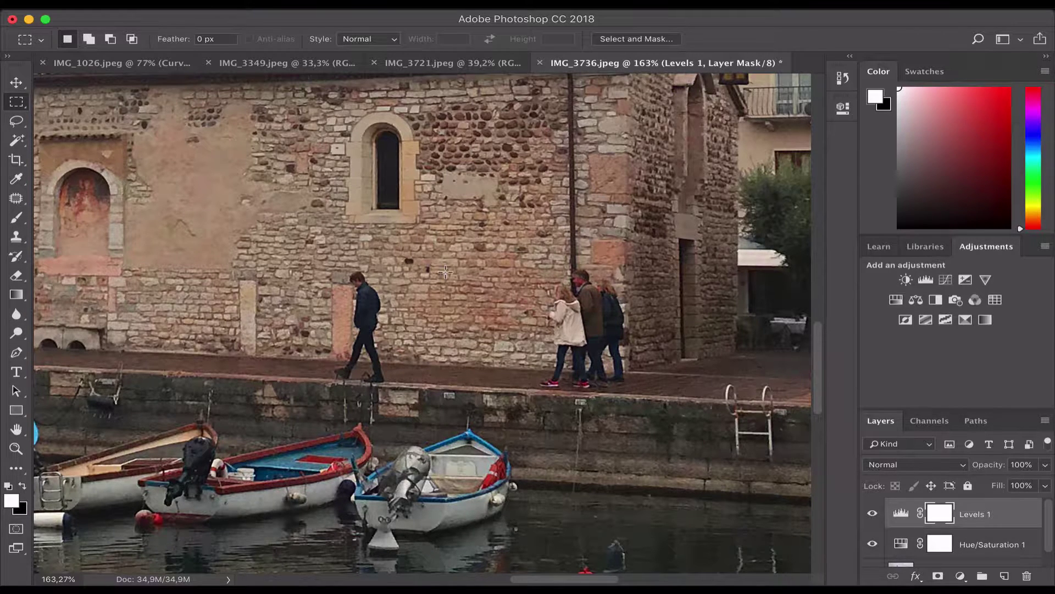
scroll(259, 335, up, 3)
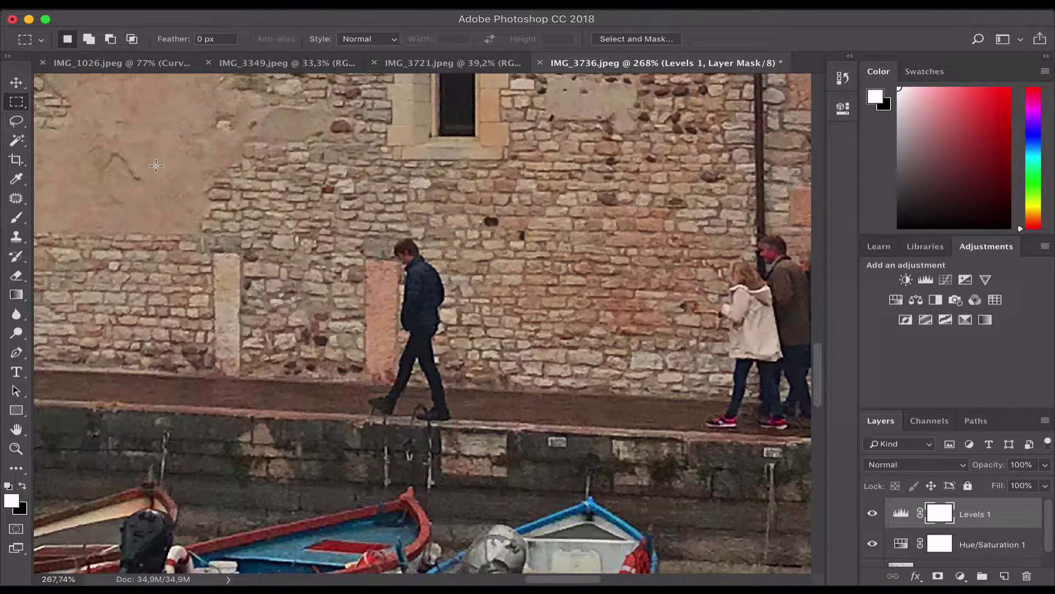
drag(356, 227, 472, 439)
click(194, 189)
- With the Lasso tool, trace a freehand outline around the walking man's body and legs
click(16, 121)
scroll(392, 291, up, 2)
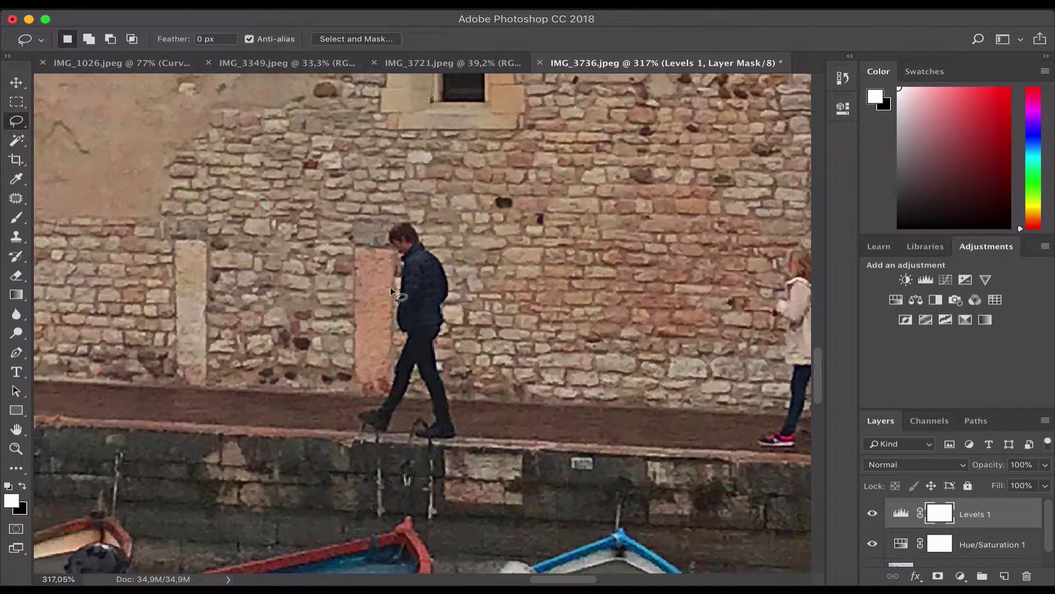
scroll(391, 291, up, 4)
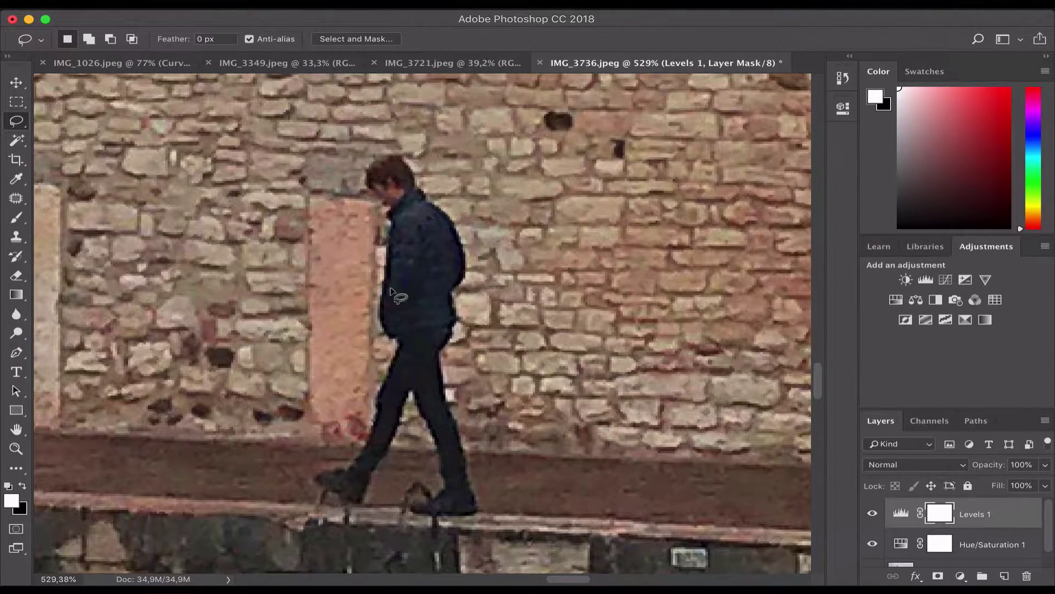
scroll(391, 291, up, 1)
mouse_move(372, 150)
mouse_down()
mouse_move(421, 160)
mouse_move(471, 239)
mouse_move(476, 271)
mouse_move(454, 359)
mouse_move(491, 501)
mouse_move(483, 526)
mouse_move(406, 527)
mouse_move(406, 493)
mouse_move(427, 474)
mouse_move(413, 415)
mouse_move(373, 508)
mouse_move(343, 511)
mouse_move(309, 485)
mouse_move(342, 464)
mouse_move(382, 361)
mouse_move(367, 281)
mouse_move(375, 214)
mouse_move(357, 175)
mouse_move(360, 156)
mouse_move(388, 147)
mouse_up()
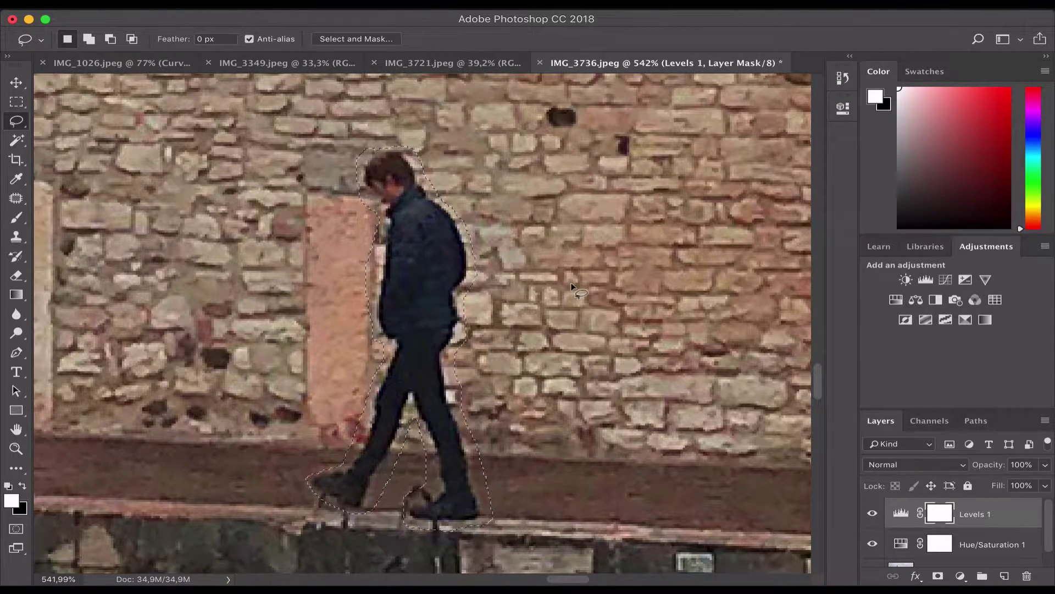
scroll(572, 286, down, 5)
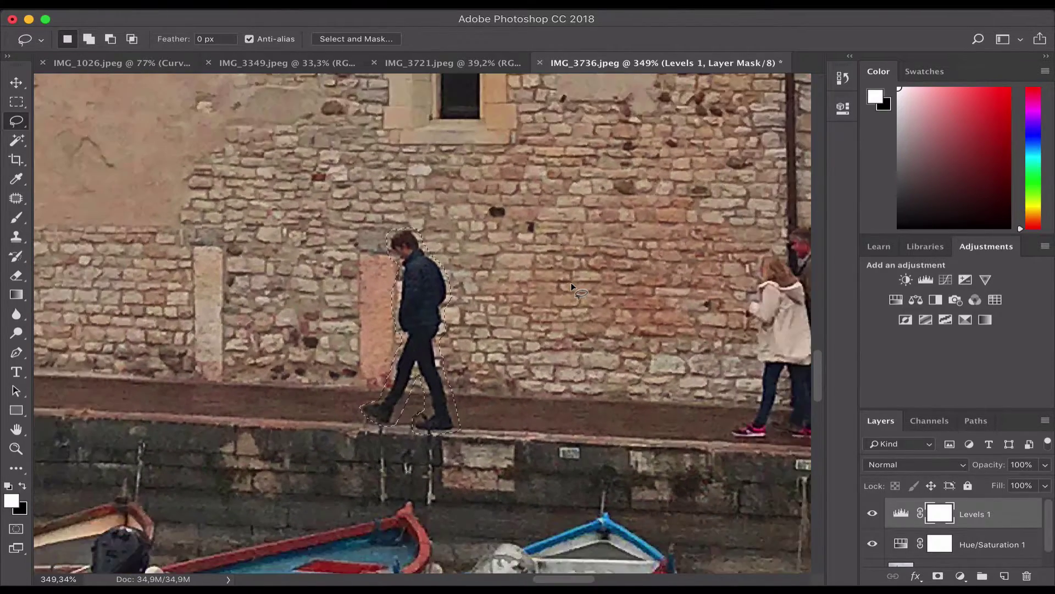
scroll(571, 285, down, 2)
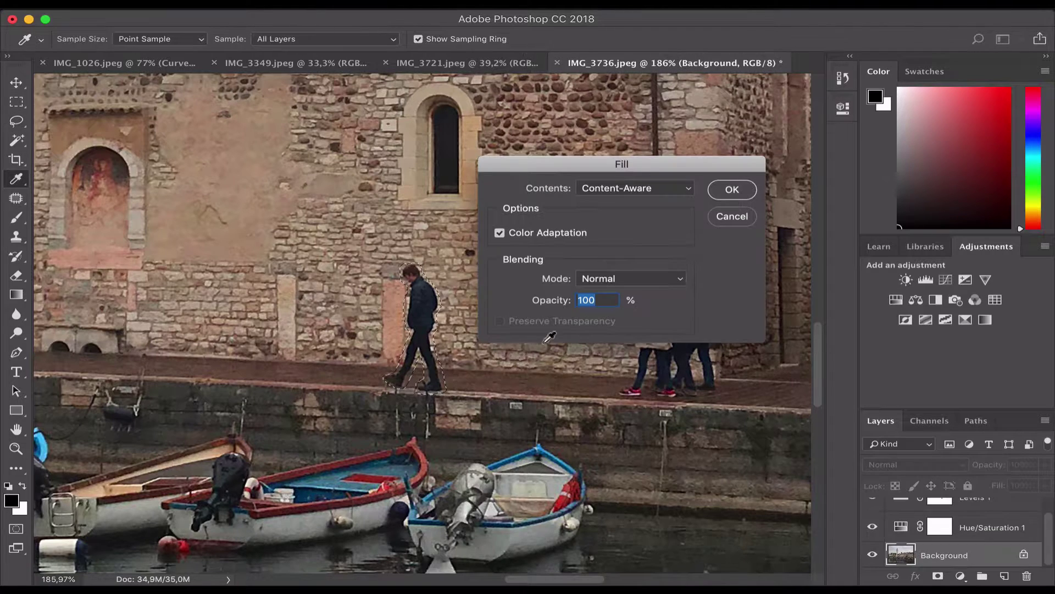
- Content-Aware fill the walking man's selection and deselect, leaving stone wall and quay
click(727, 190)
click(520, 321)
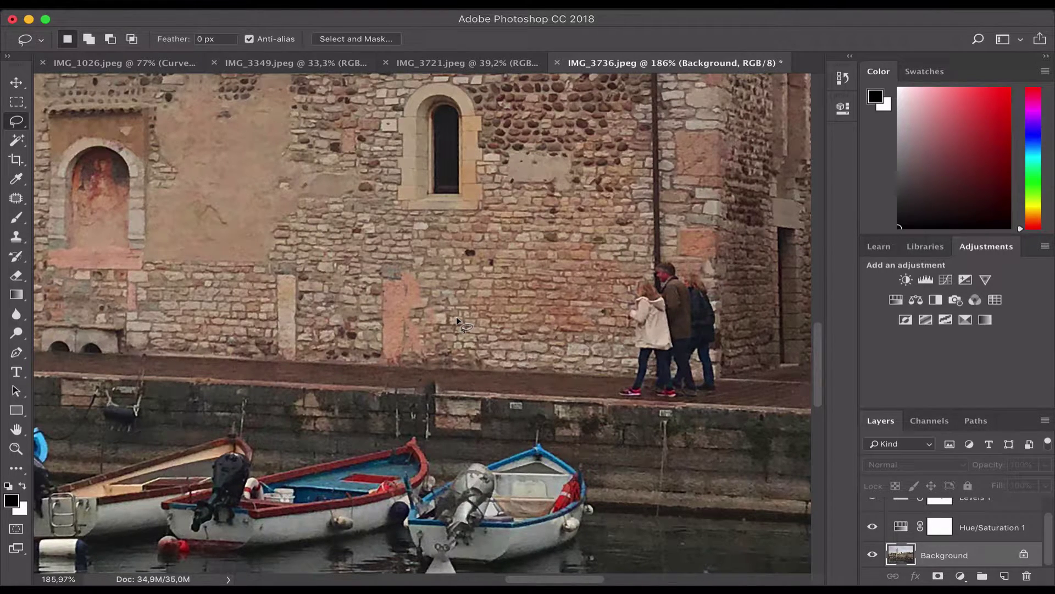
scroll(456, 317, down, 8)
- Zoom in and trace a closed Lasso outline around all three walkers on the quay
scroll(566, 353, down, 4)
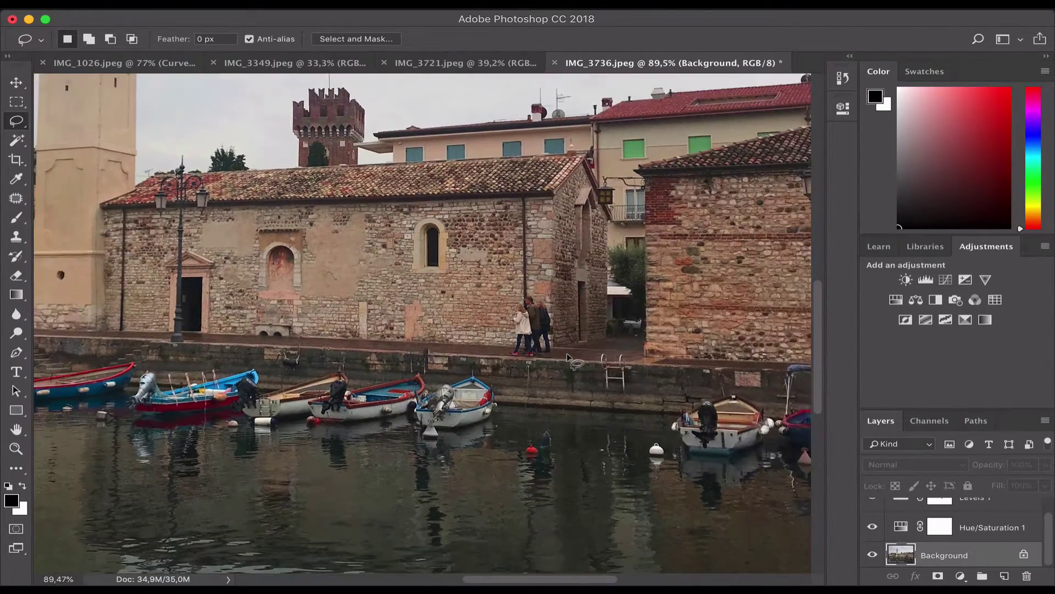
scroll(460, 329, up, 12)
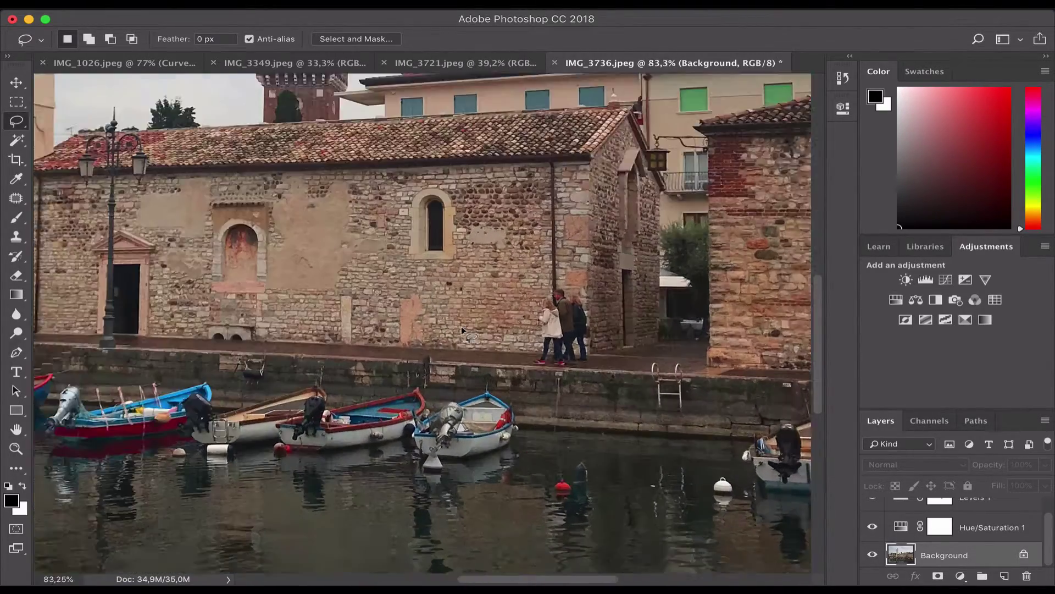
scroll(460, 328, down, 4)
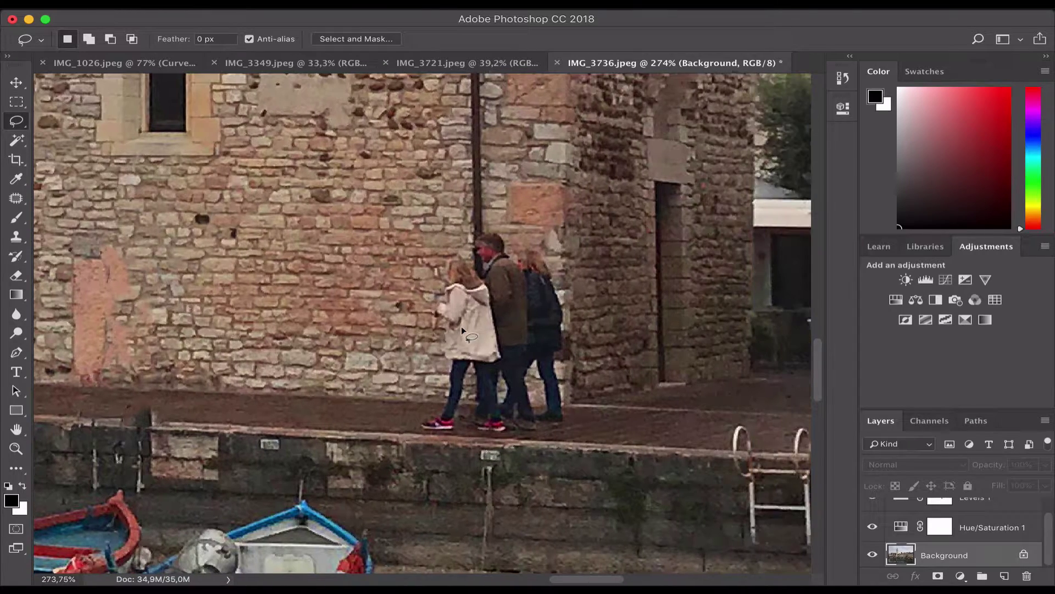
scroll(416, 423, up, 5)
scroll(416, 423, up, 3)
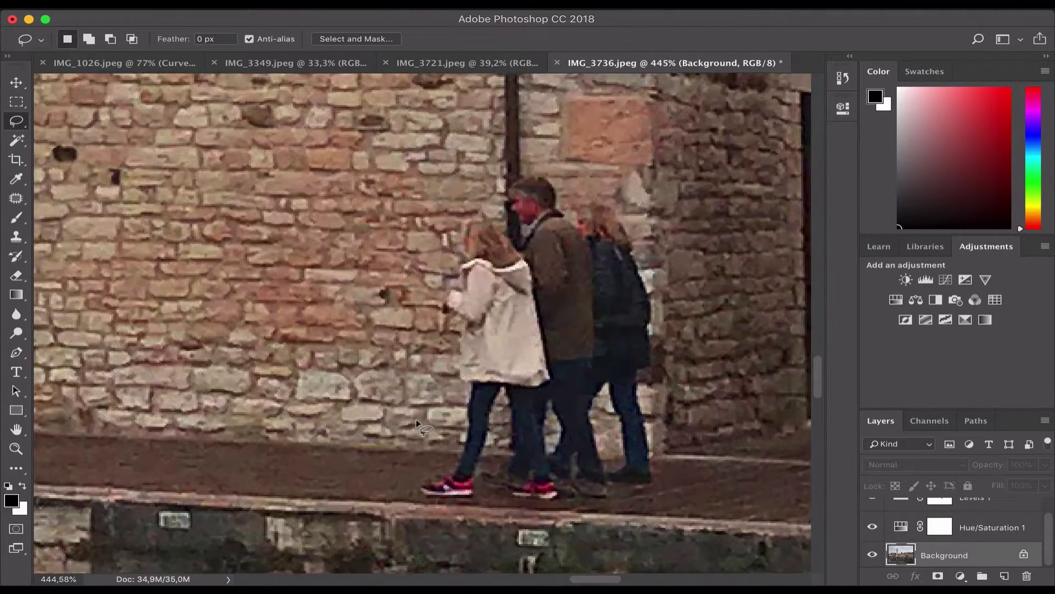
mouse_move(413, 495)
mouse_down()
mouse_move(449, 448)
mouse_move(461, 400)
mouse_move(450, 326)
mouse_move(432, 299)
mouse_move(453, 277)
mouse_move(453, 220)
mouse_move(481, 203)
mouse_move(502, 209)
mouse_move(512, 170)
mouse_move(536, 166)
mouse_move(555, 169)
mouse_move(573, 202)
mouse_move(618, 198)
mouse_move(630, 230)
mouse_up()
mouse_move(653, 280)
mouse_down()
mouse_move(653, 479)
mouse_move(610, 503)
mouse_move(548, 509)
mouse_move(506, 501)
mouse_move(491, 461)
mouse_up()
drag(422, 505, 418, 500)
scroll(680, 486, up, 3)
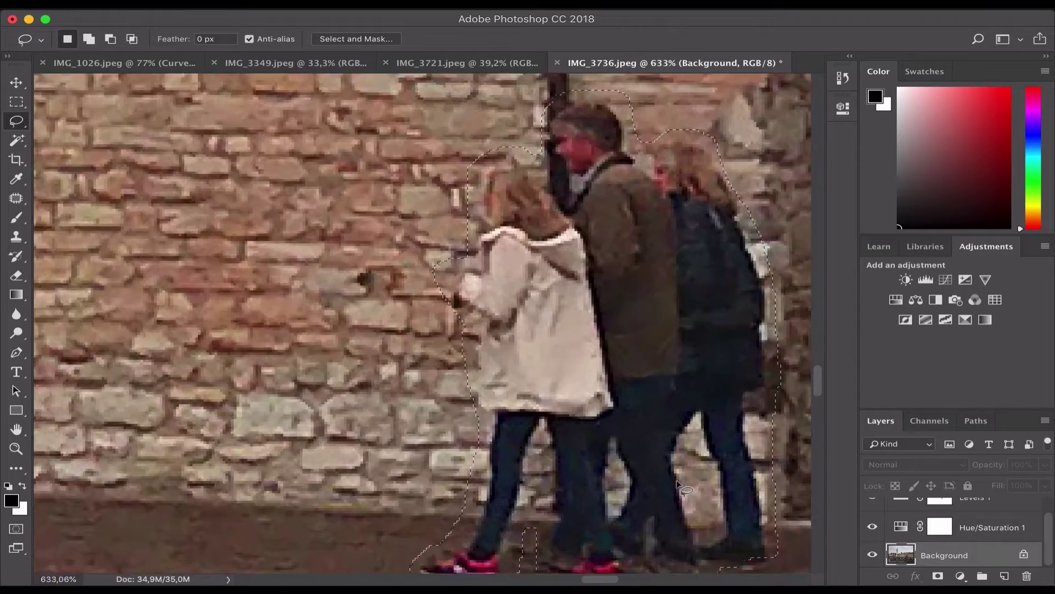
scroll(680, 485, up, 2)
- Shift-add the three walkers' missed feet to the Lasso selection, then zoom out
scroll(680, 485, down, 6)
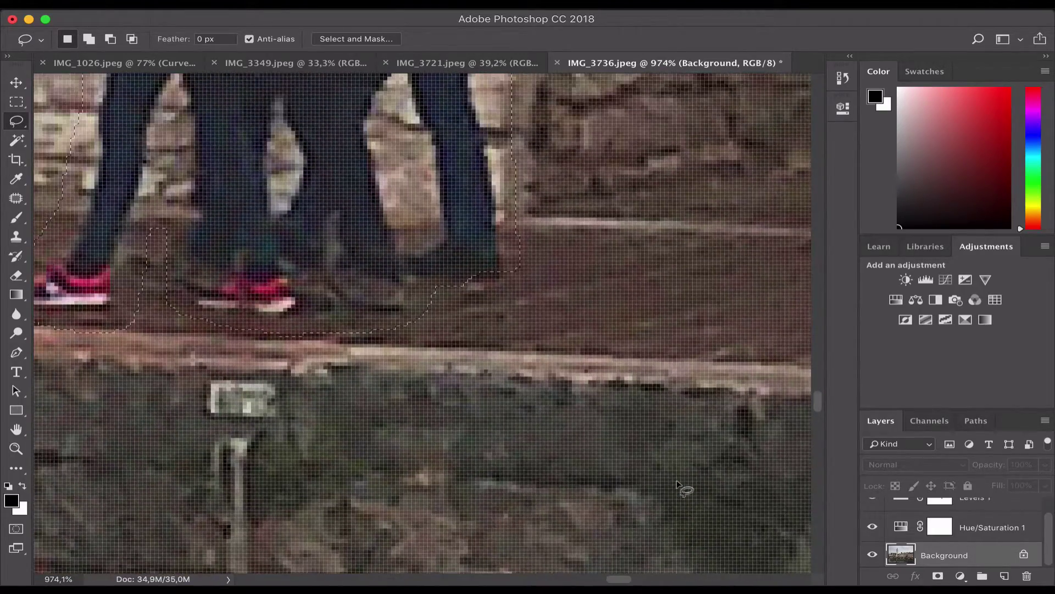
scroll(680, 486, left, 2)
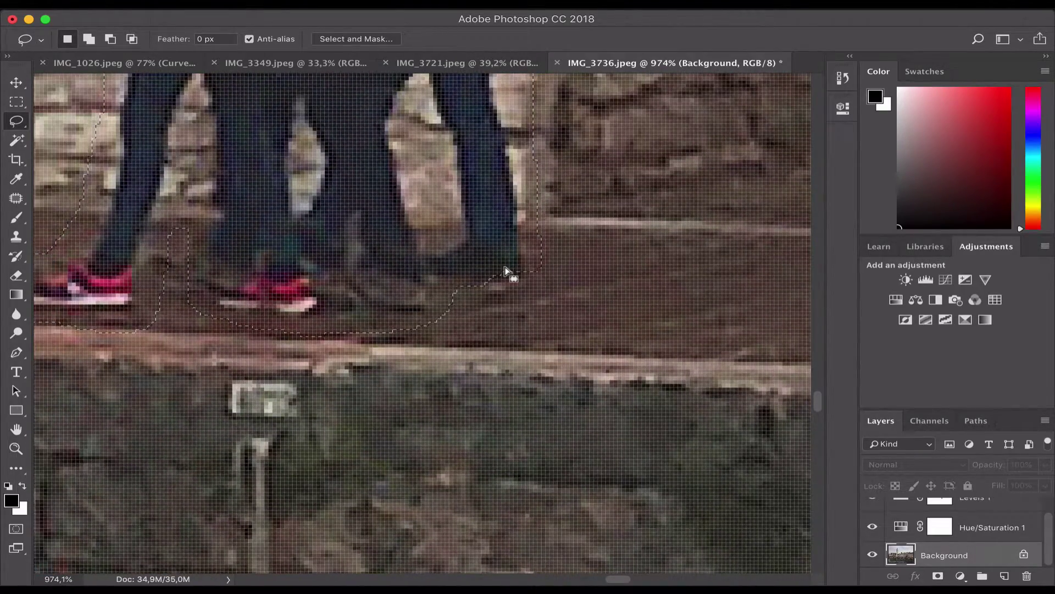
key(shift)
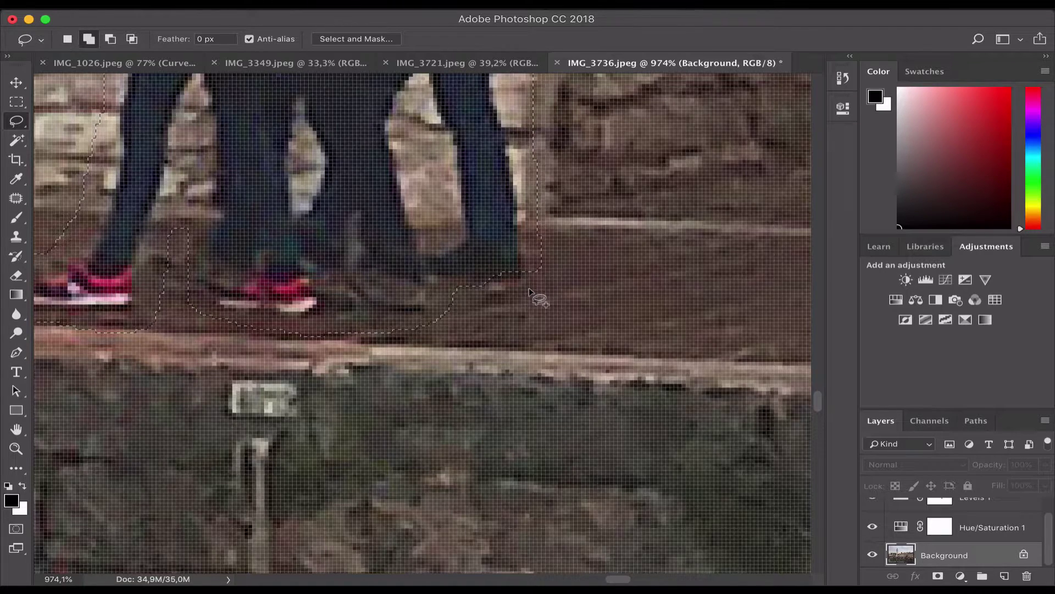
key(shift)
key(shift)
key(shift)
mouse_move(456, 274)
mouse_down()
mouse_move(520, 291)
mouse_move(544, 275)
mouse_move(531, 255)
mouse_move(485, 259)
mouse_move(457, 278)
mouse_up()
scroll(533, 335, down, 5)
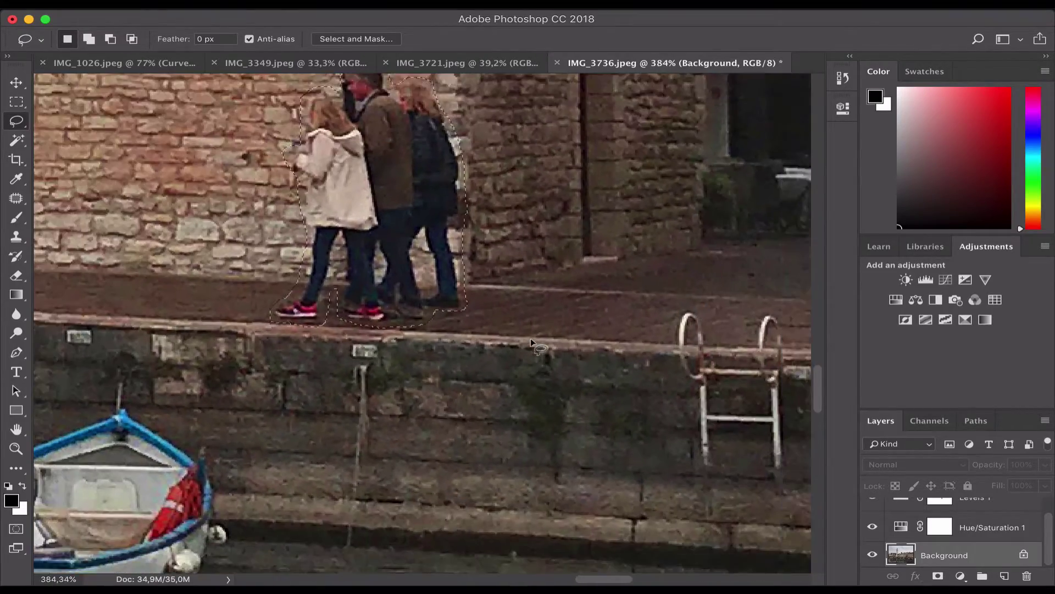
scroll(531, 342, down, 5)
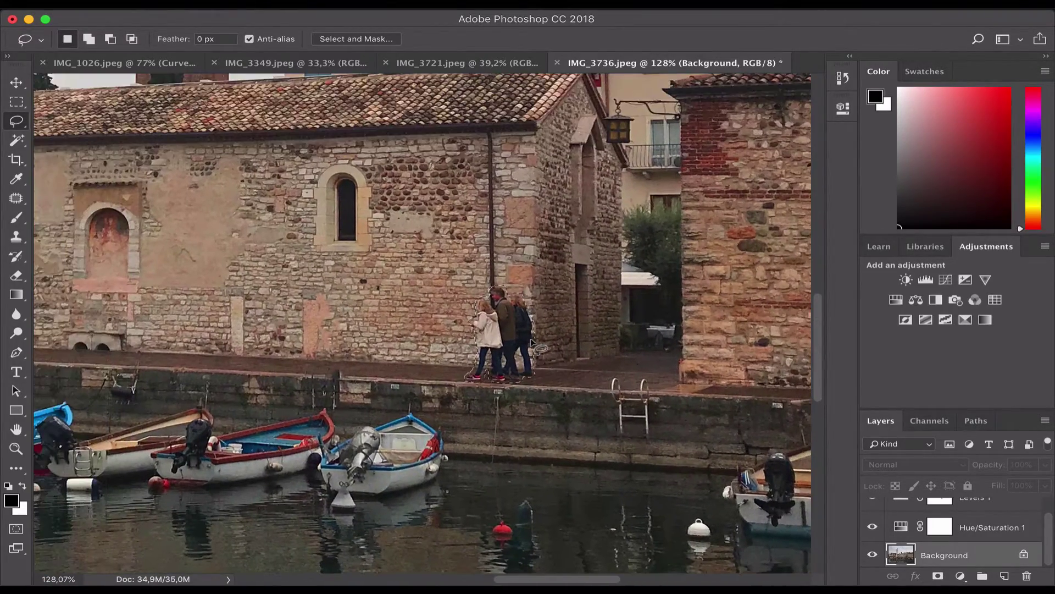
- Content-Aware fill the three walkers' selection and inspect the cleared paving up close
key(shift+BackSpace)
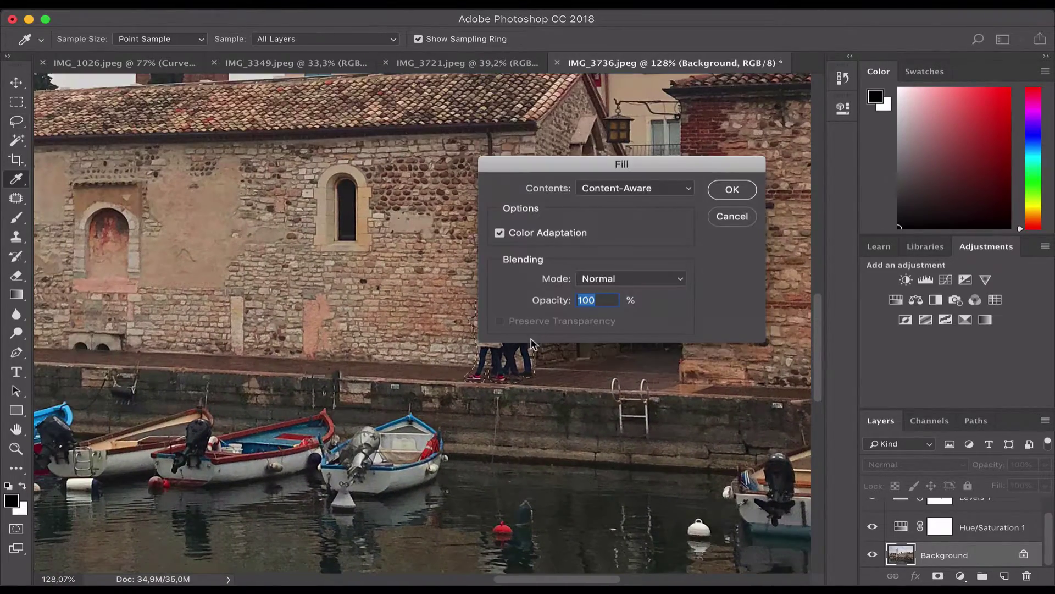
click(726, 189)
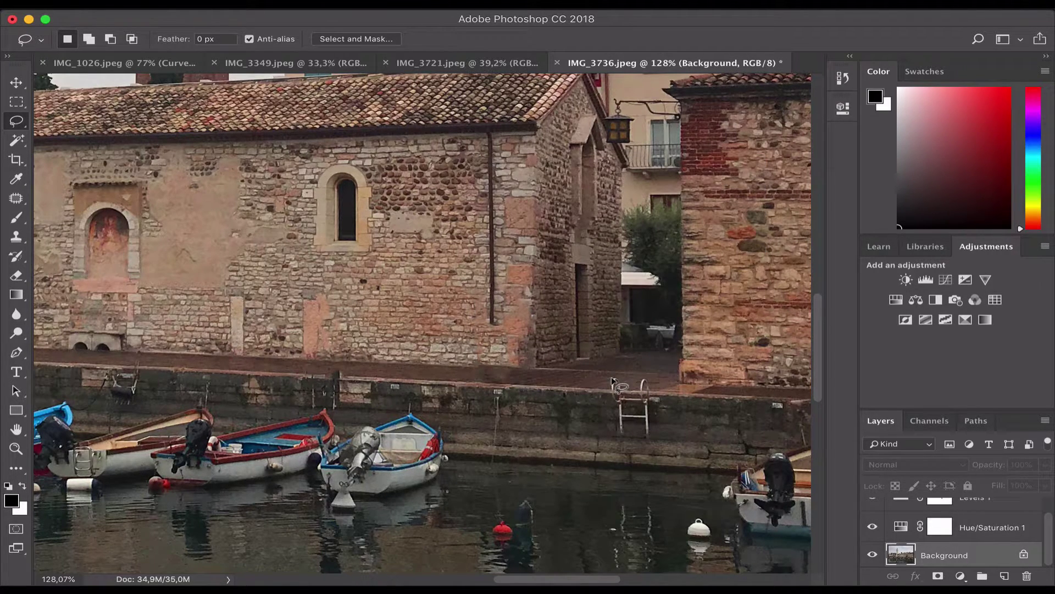
scroll(612, 379, down, 5)
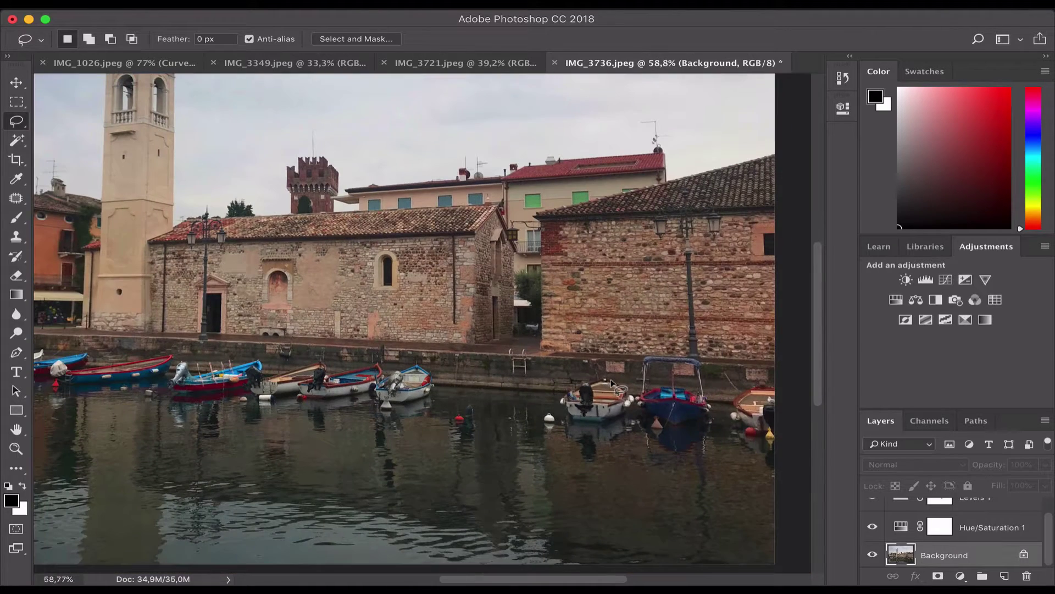
scroll(612, 381, down, 1)
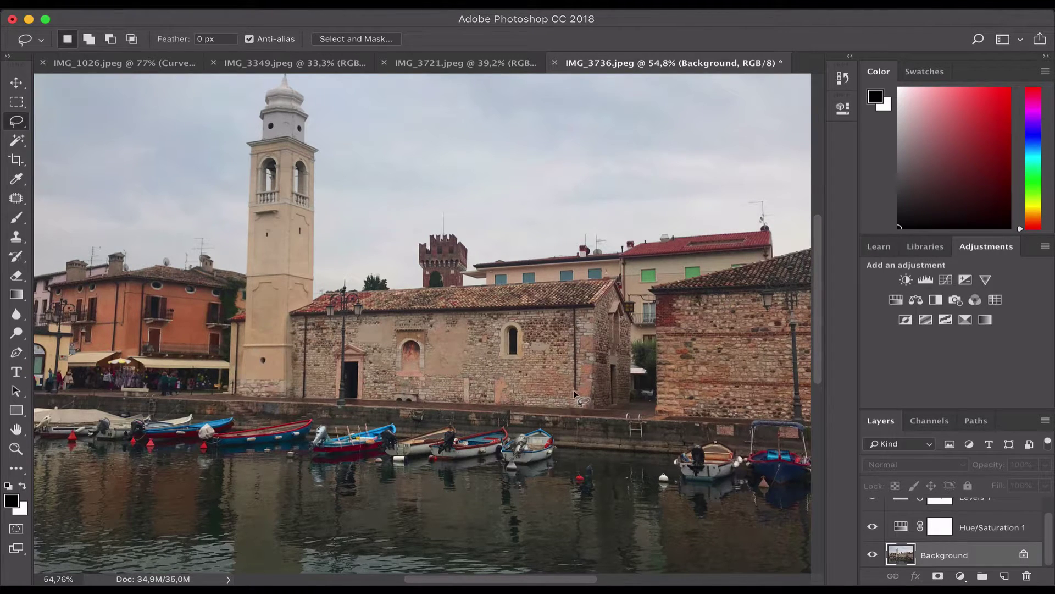
scroll(614, 379, up, 5)
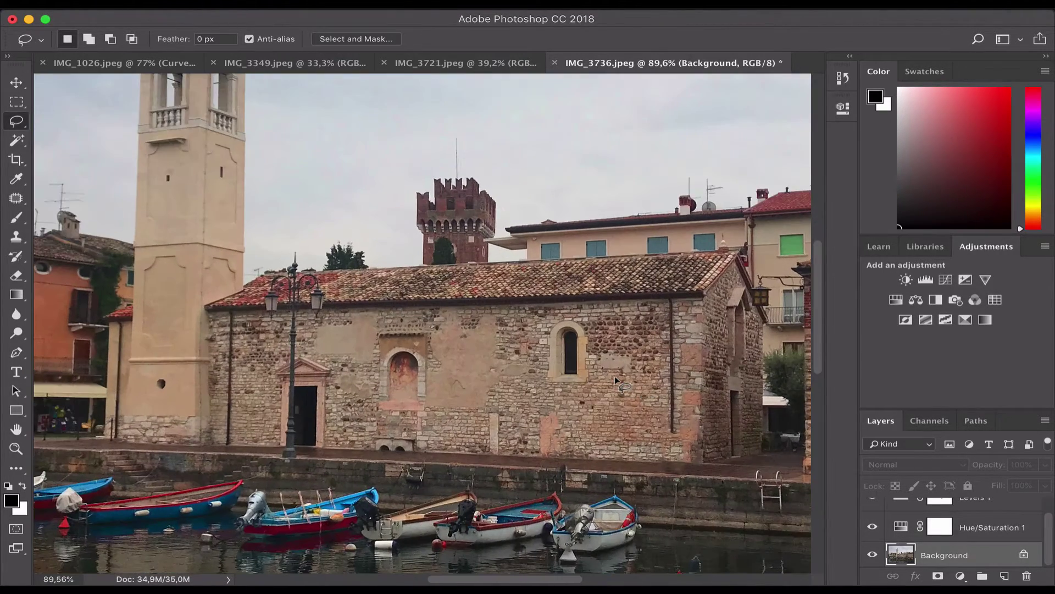
scroll(614, 379, up, 3)
scroll(615, 379, right, 5)
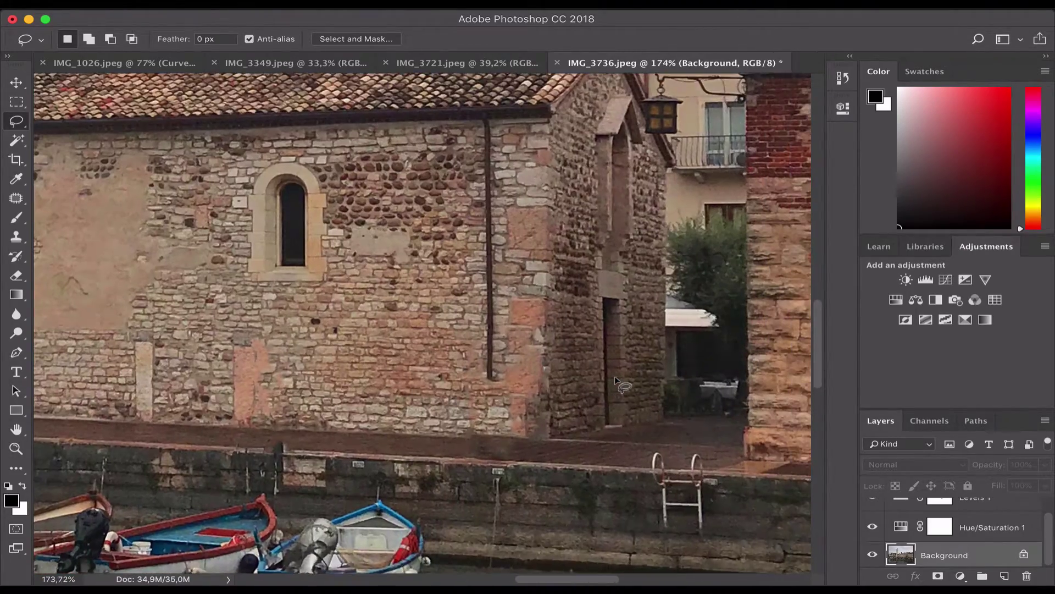
scroll(614, 379, up, 3)
scroll(615, 379, up, 3)
scroll(615, 380, right, 3)
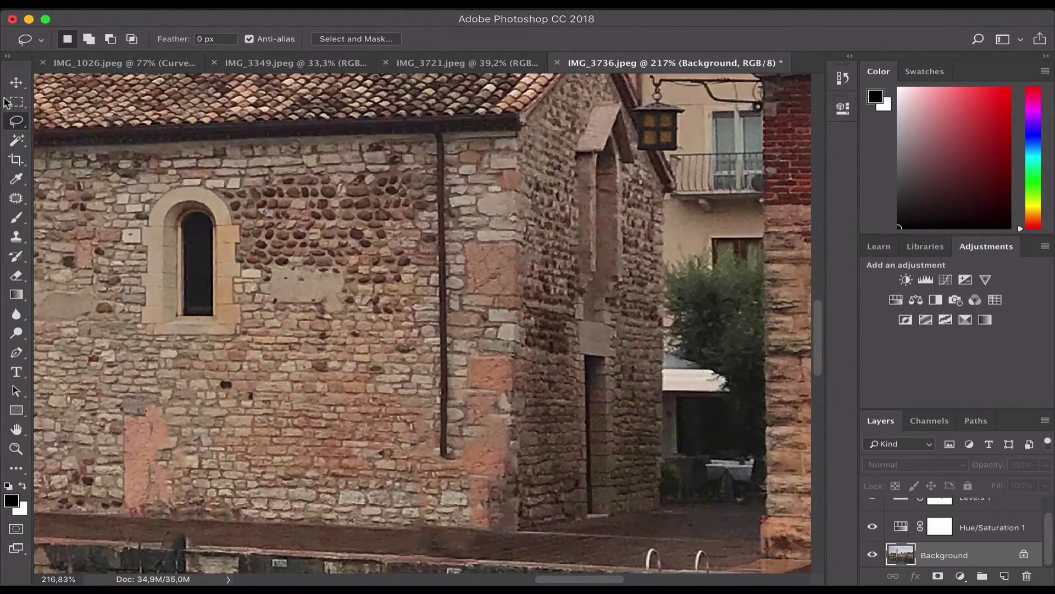
click(16, 102)
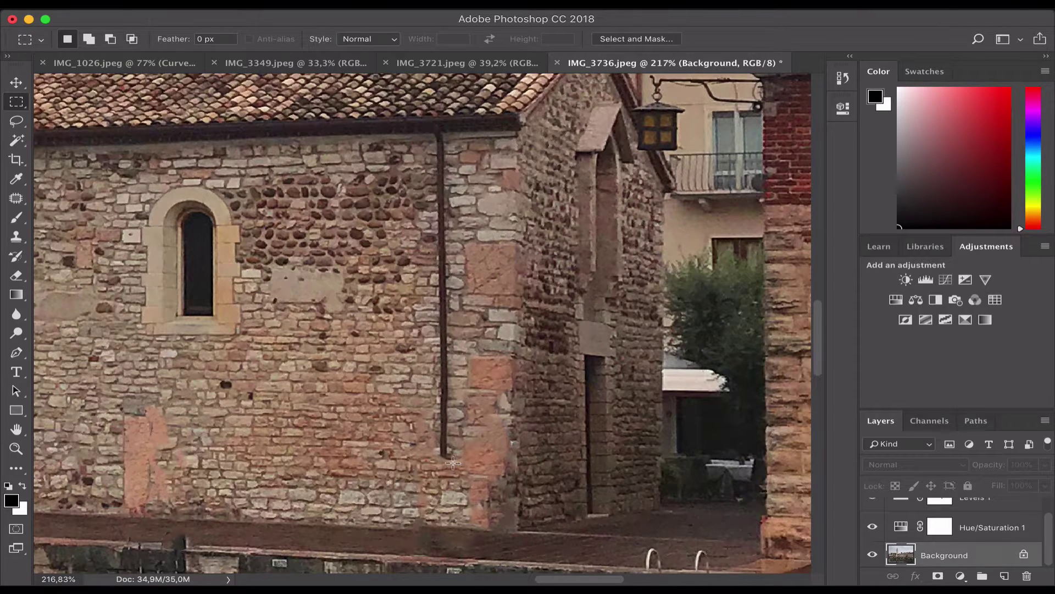
- Cover the drainpipe with a narrow rectangular selection, Content-Aware fill it, and deselect
drag(450, 458, 433, 130)
key(shift+BackSpace)
click(733, 190)
key(ctrl+d)
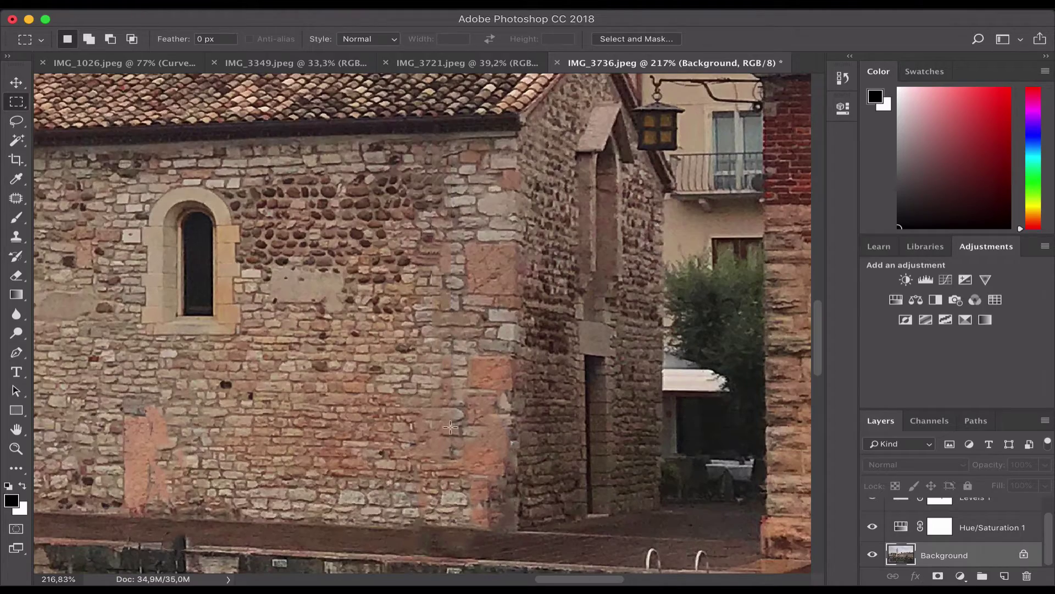
scroll(130, 471, down, 6)
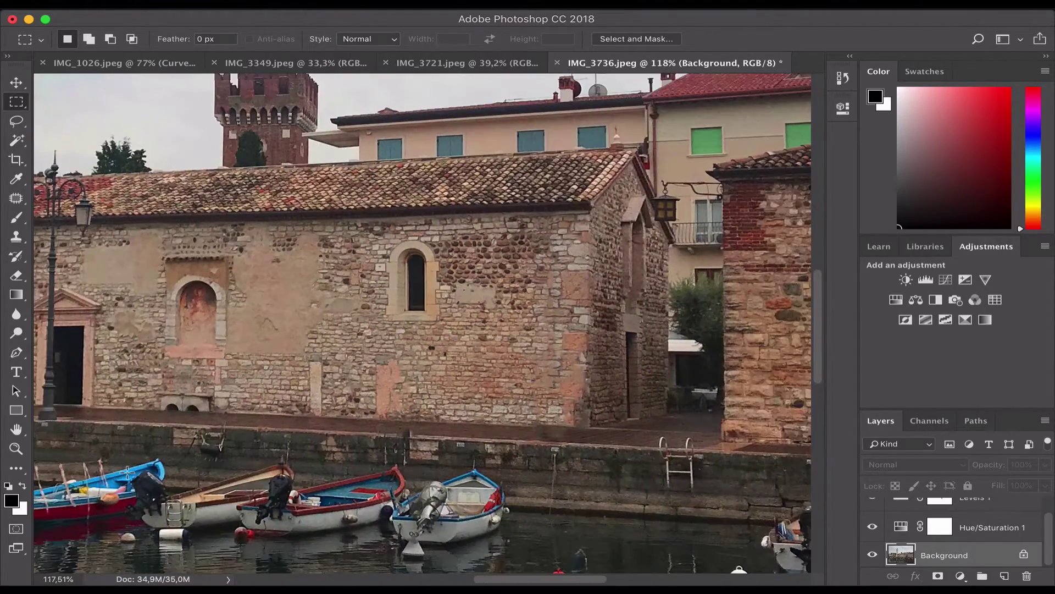
scroll(127, 472, down, 5)
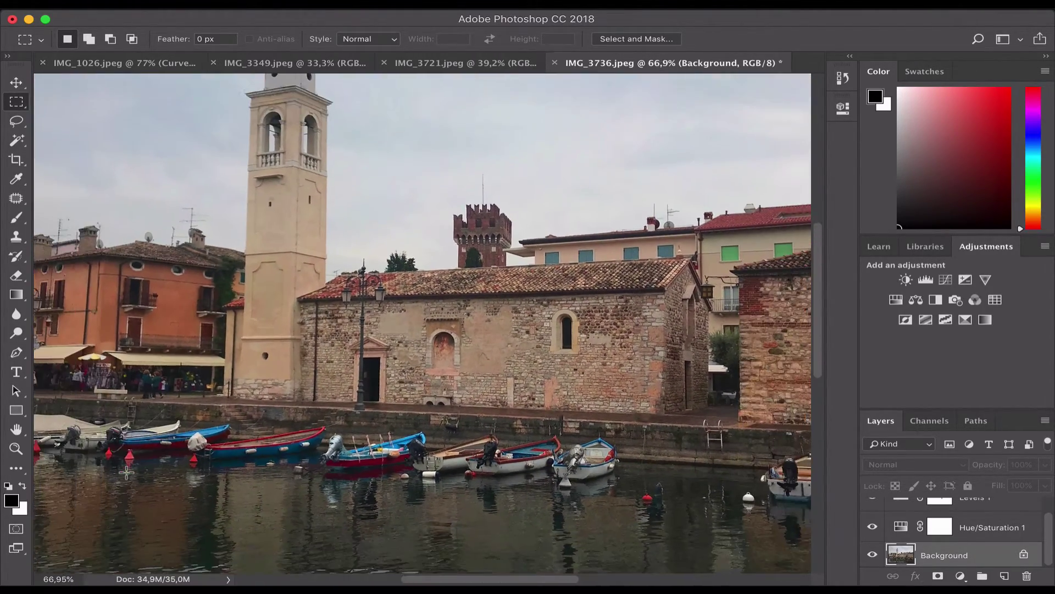
scroll(273, 469, down, 1)
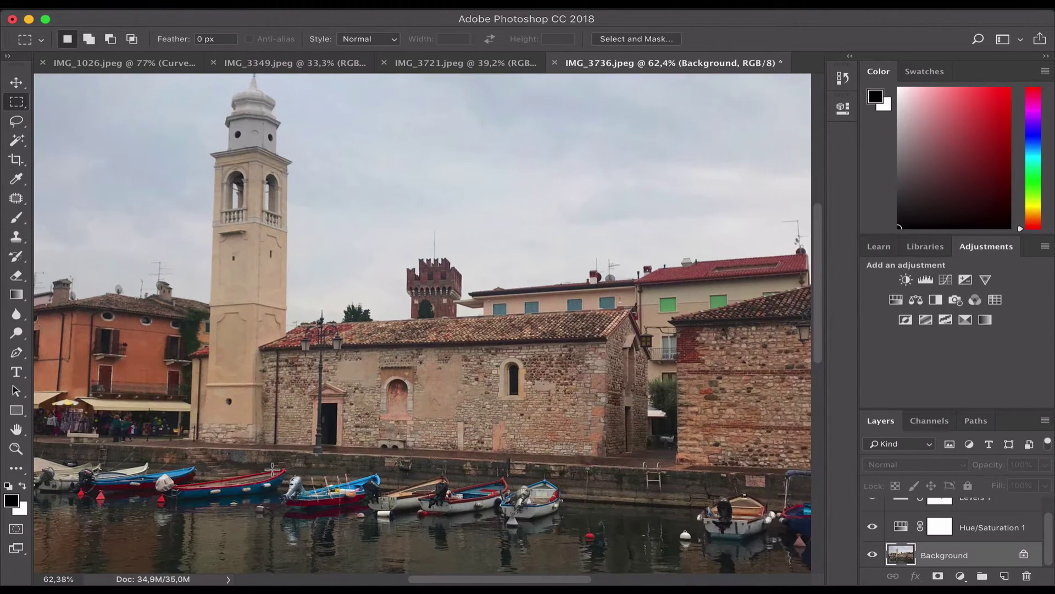
scroll(272, 469, down, 1)
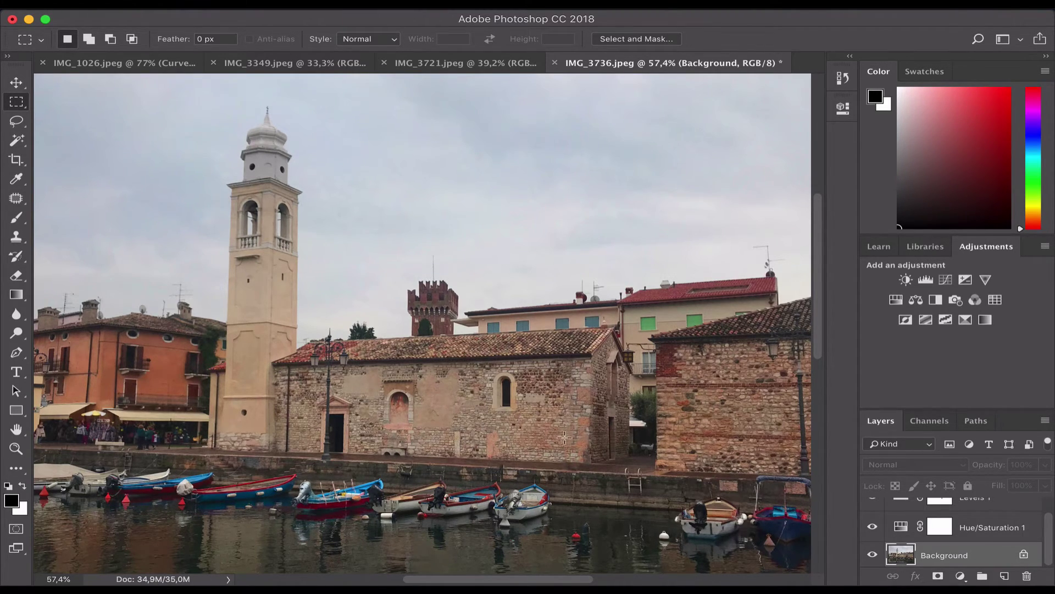
scroll(509, 455, down, 2)
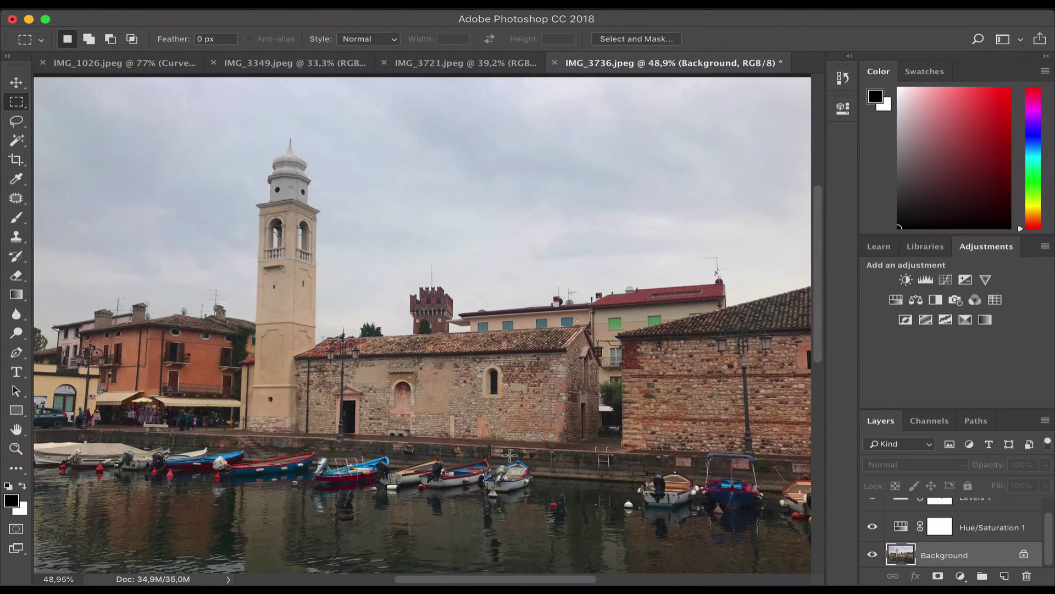